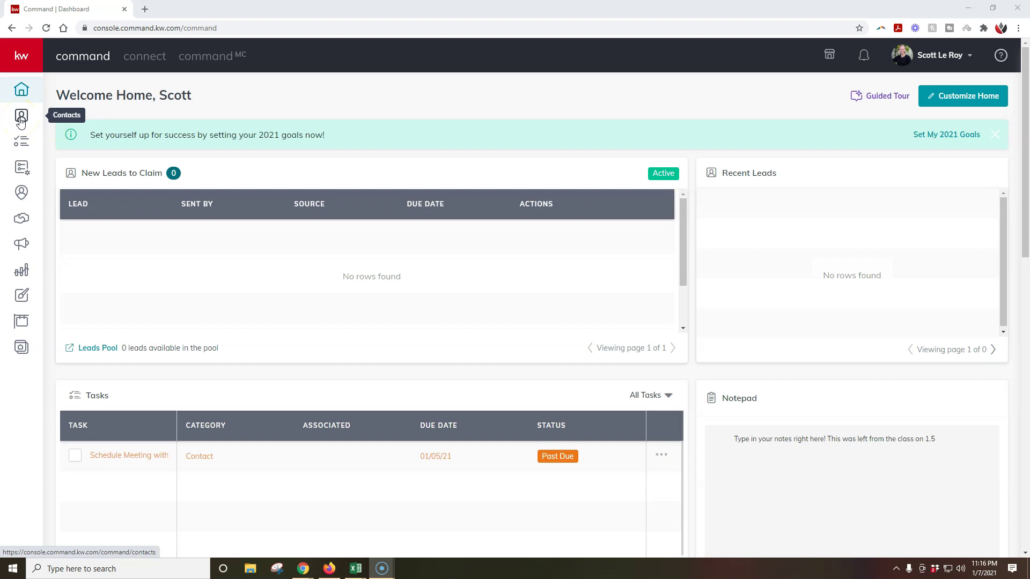
# - Go to the Contacts page and open the Import Contacts dialog
pyautogui.click(21, 120)
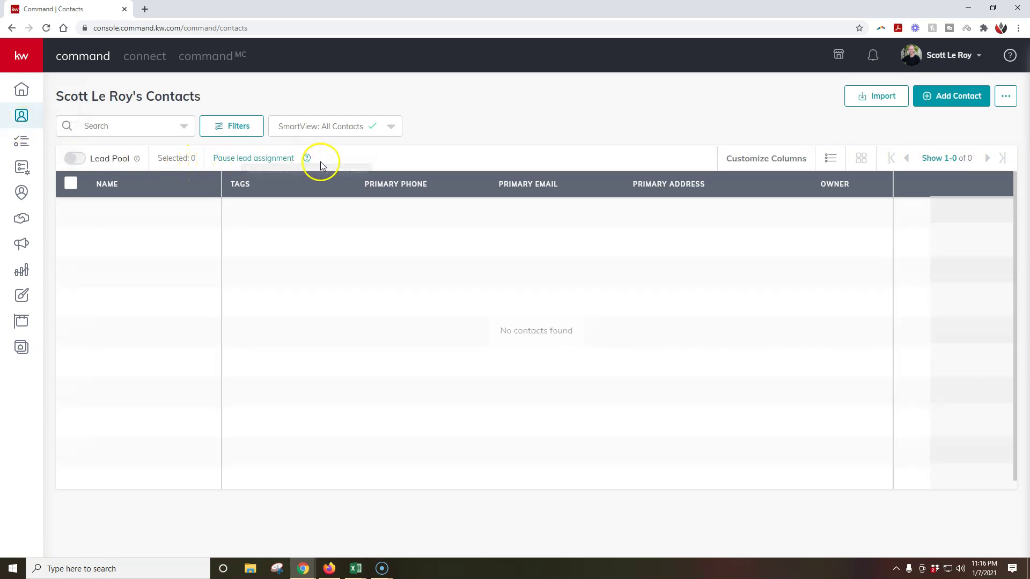
pyautogui.click(868, 108)
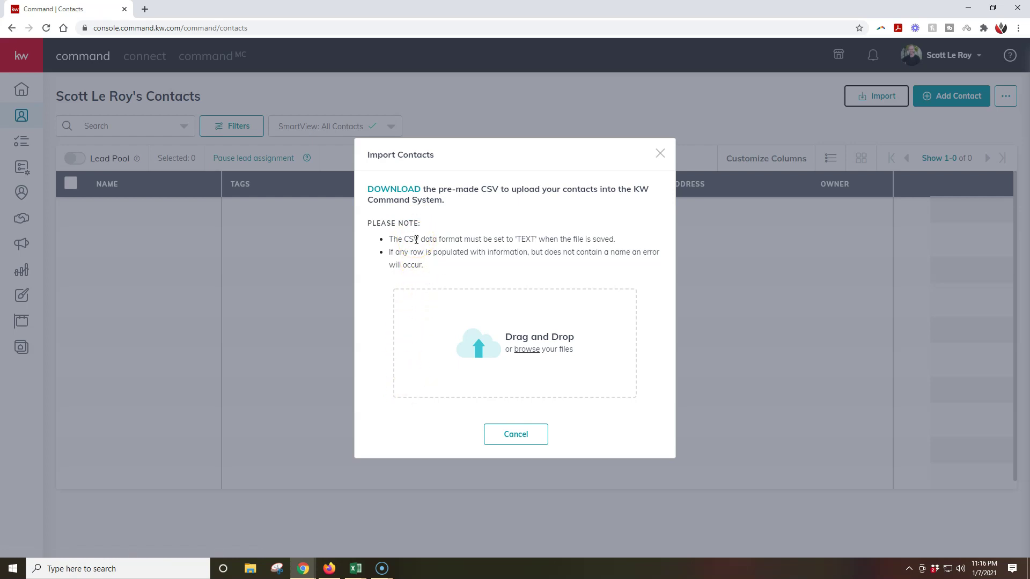
# - In the Command.csv sheet, autofit every column width to its heading and contents
pyautogui.hotkey('alt', 'Tab')
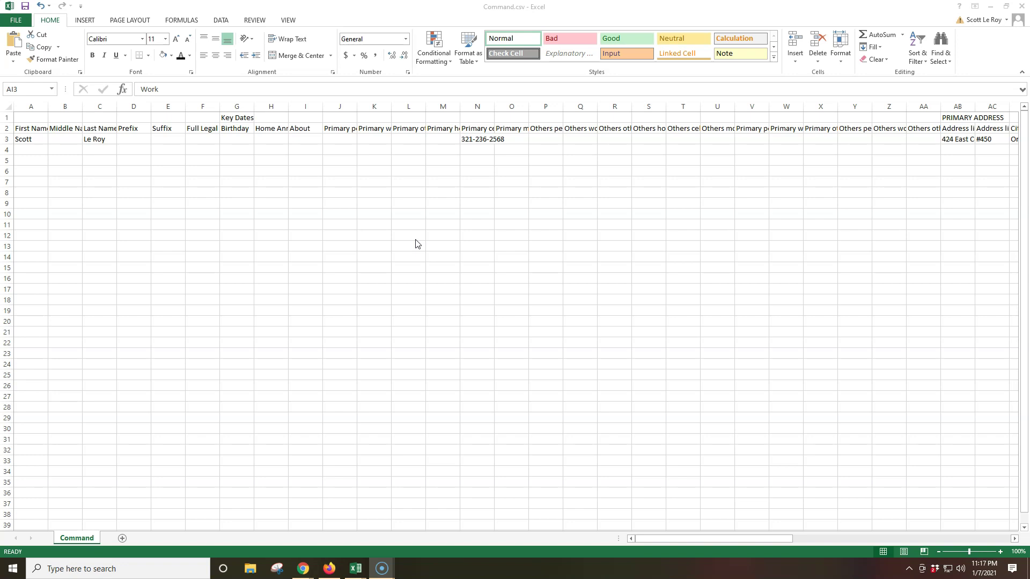
pyautogui.click(9, 115)
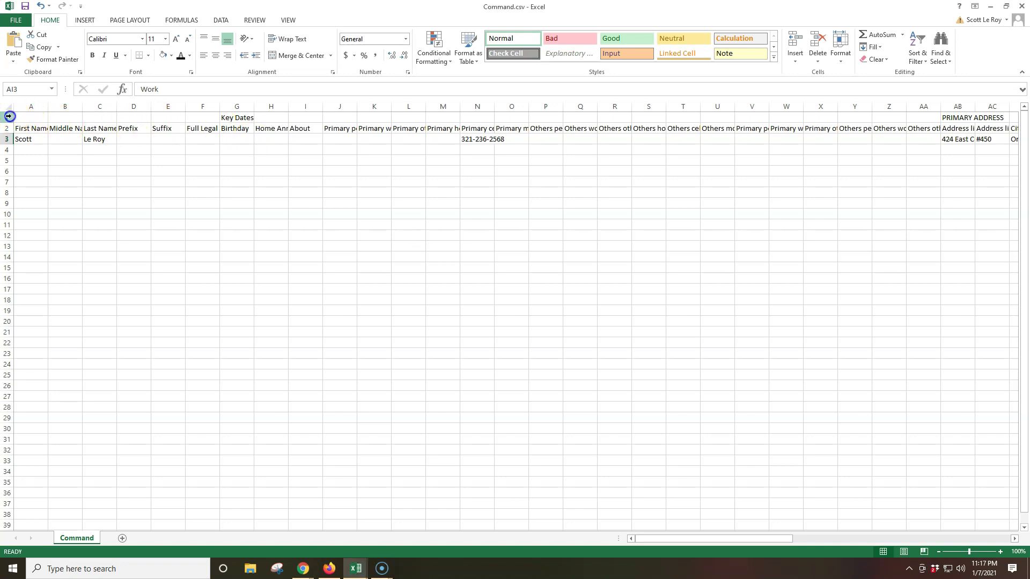
pyautogui.click(9, 116)
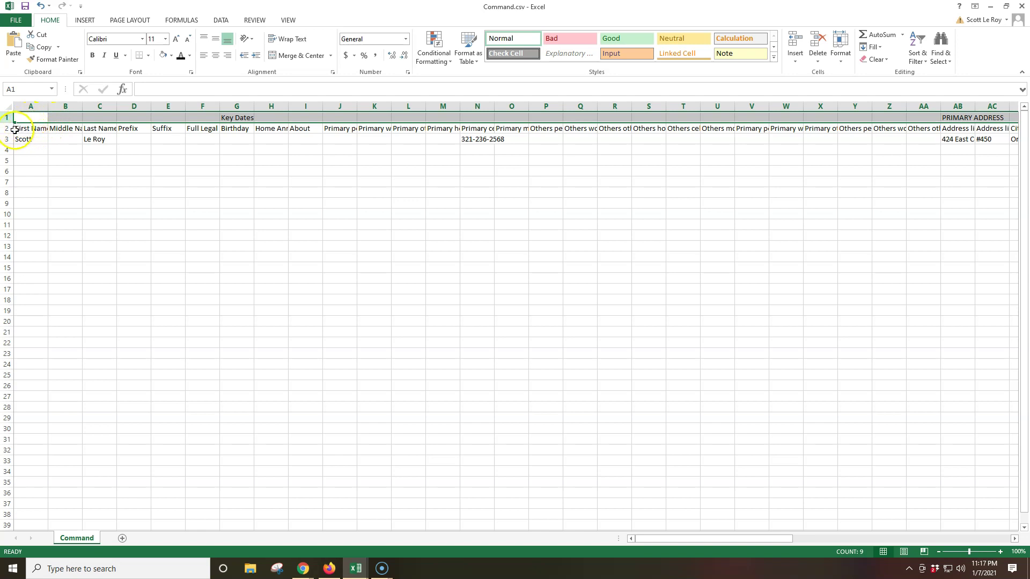
pyautogui.click(28, 118)
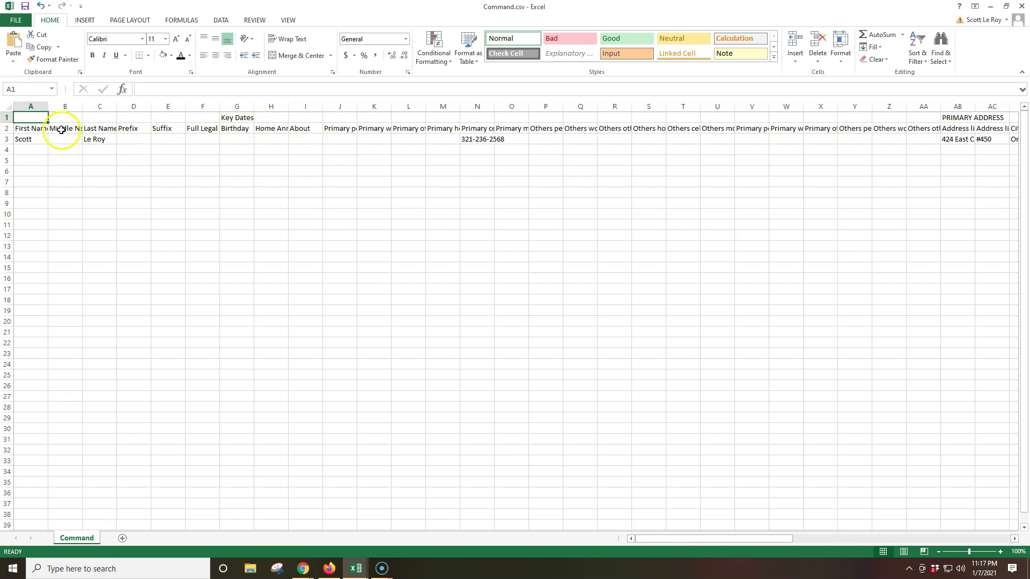
pyautogui.click(10, 106)
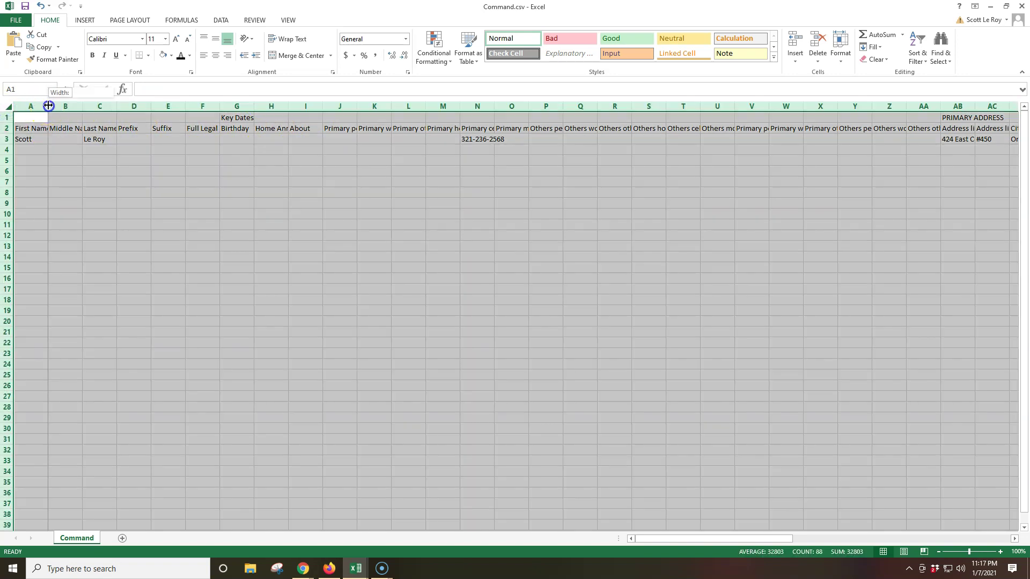
pyautogui.doubleClick(48, 106)
pyautogui.click(46, 128)
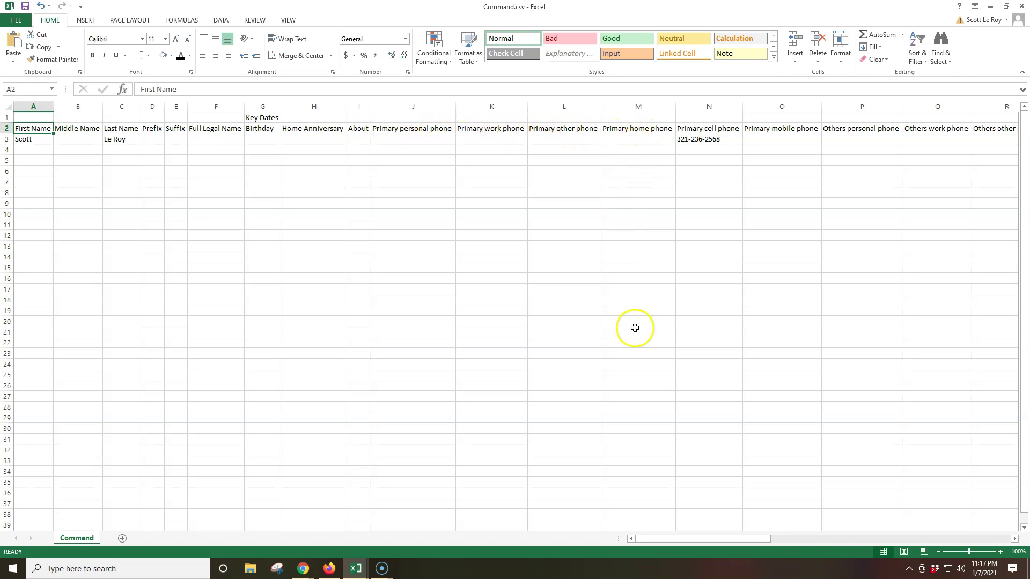
pyautogui.moveTo(668, 538); pyautogui.dragTo(783, 538)
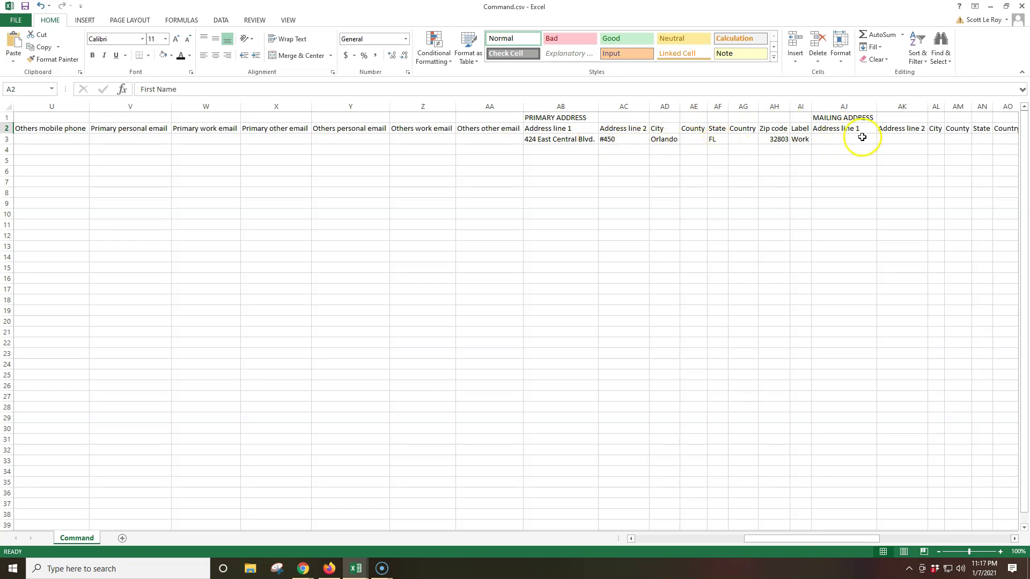
# - Leave the AI3 address label reading Work and save Command.csv
pyautogui.click(801, 139)
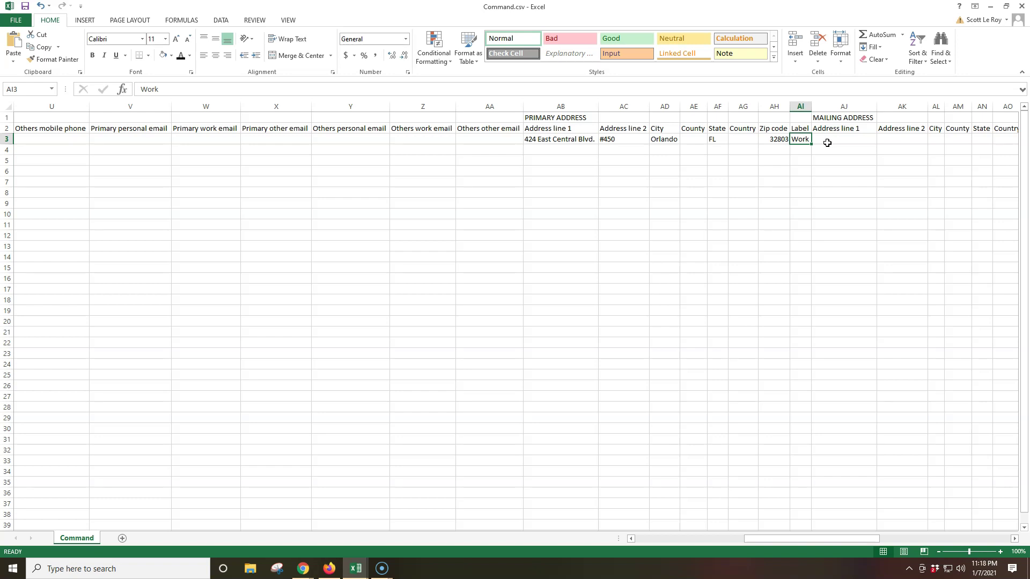
pyautogui.write('WORK')
pyautogui.press('Return')
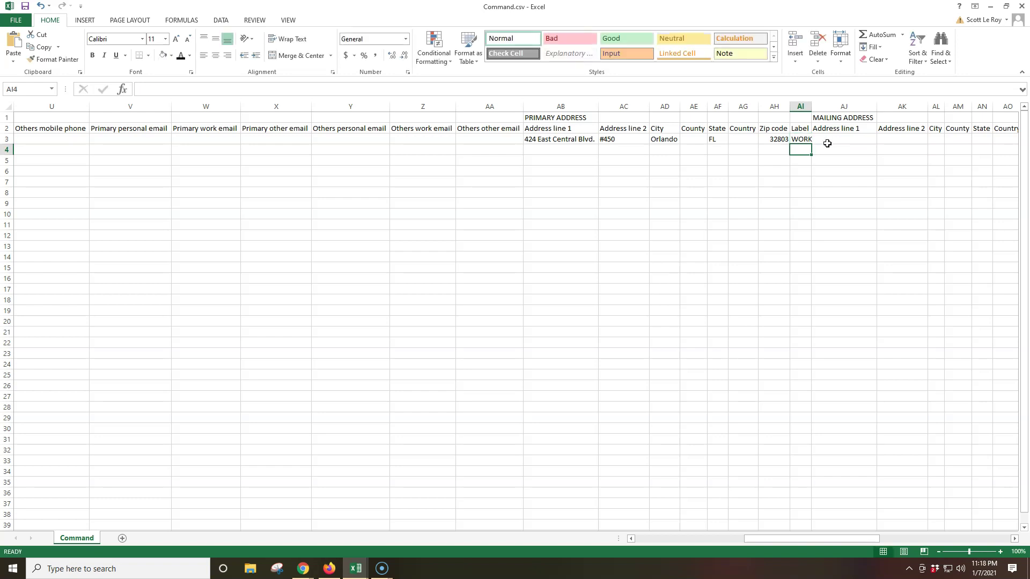
pyautogui.click(805, 139)
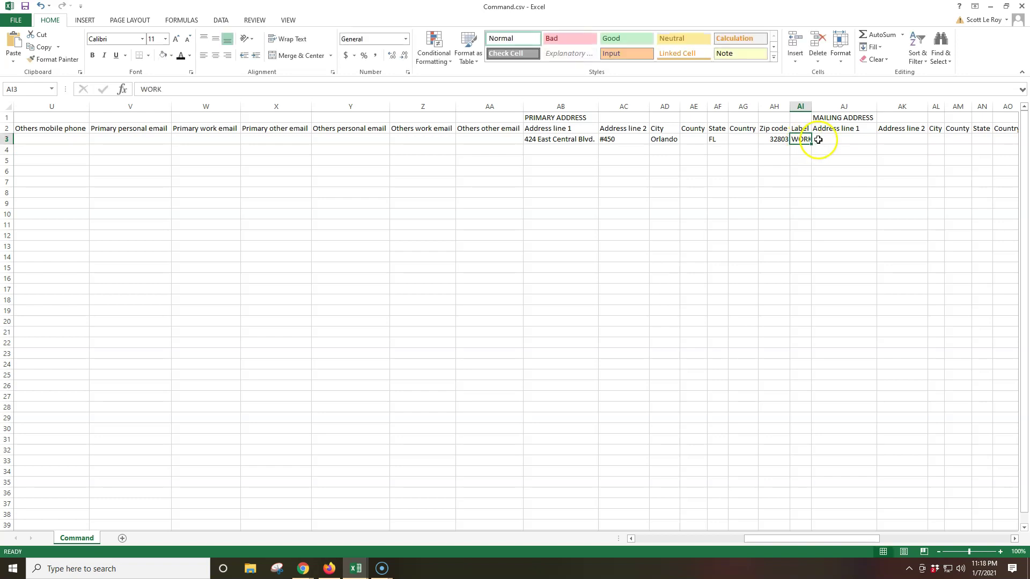
pyautogui.write('Work')
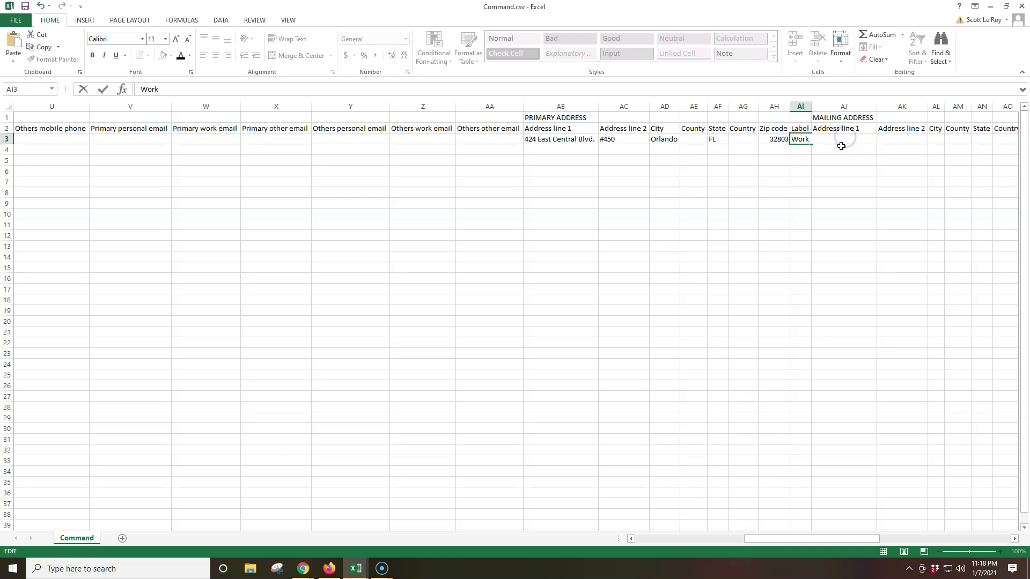
pyautogui.click(841, 148)
pyautogui.moveTo(843, 541); pyautogui.dragTo(988, 541)
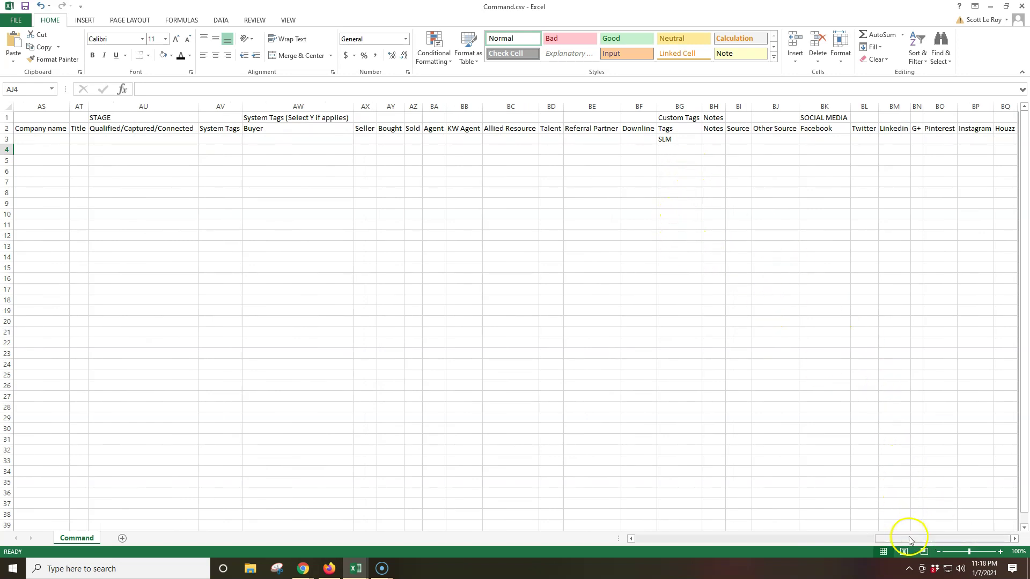
pyautogui.moveTo(908, 539); pyautogui.dragTo(739, 536)
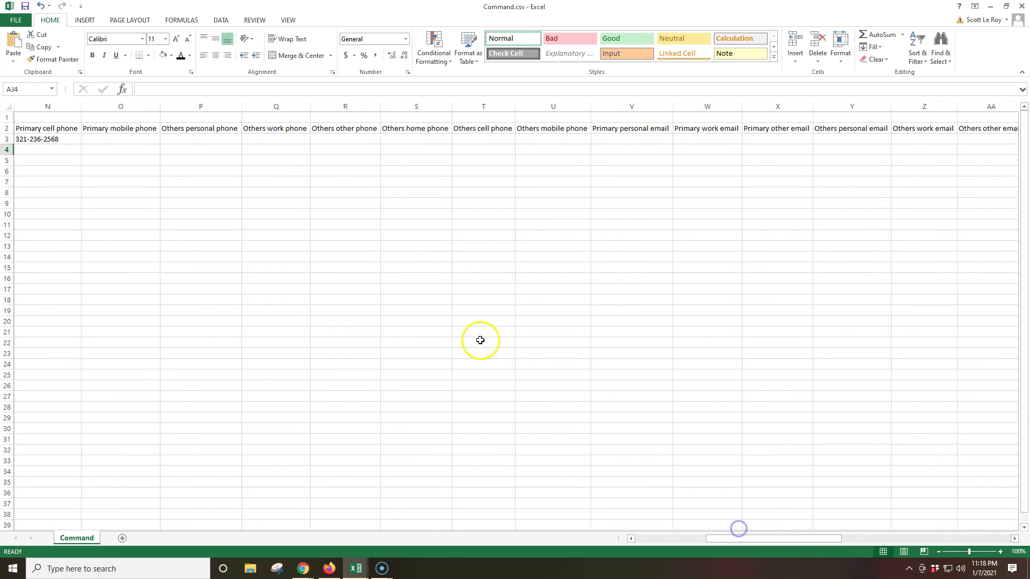
pyautogui.click(26, 7)
# - Keep the file in CSV format and return to KW Command in Chrome
pyautogui.click(471, 315)
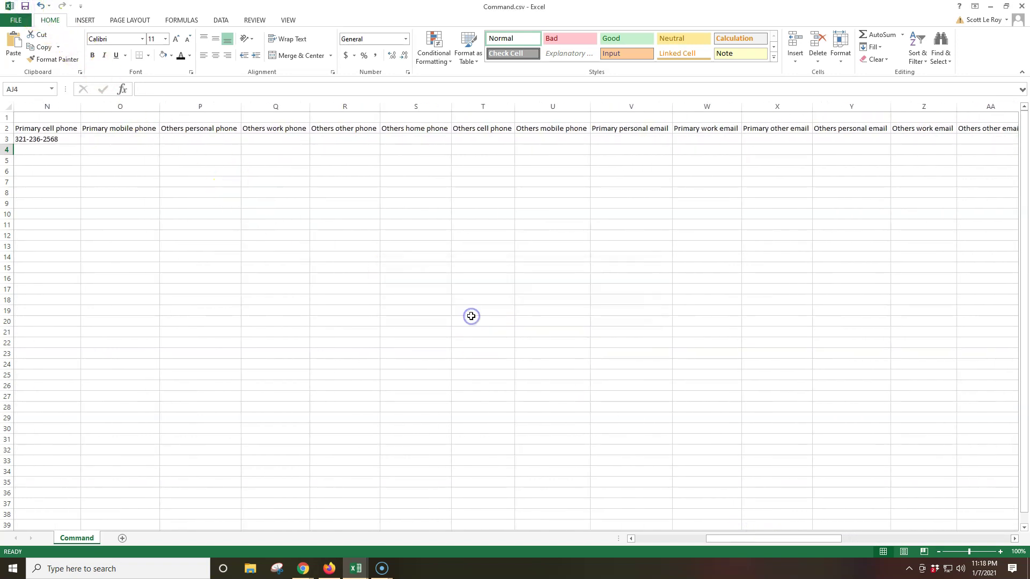
pyautogui.moveTo(304, 572)
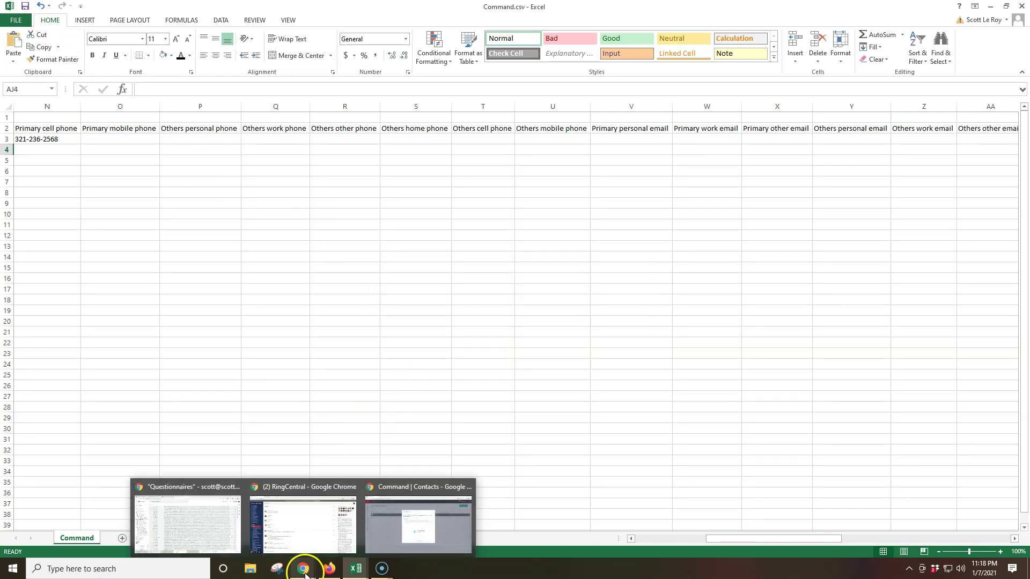
pyautogui.click(397, 520)
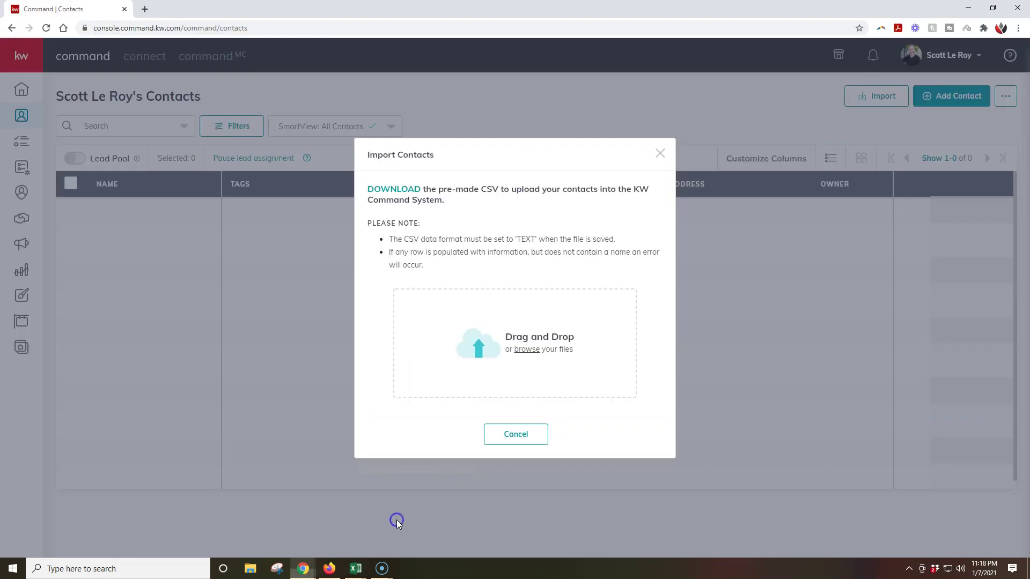
# - Import Desktop\Command.csv as contacts and close the Submitted confirmation
pyautogui.click(527, 350)
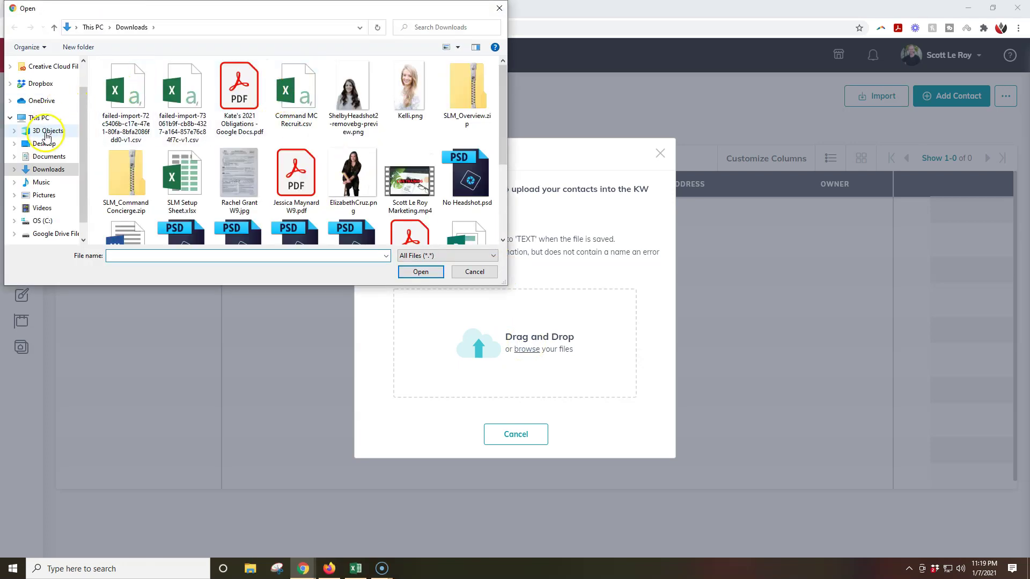
pyautogui.click(46, 143)
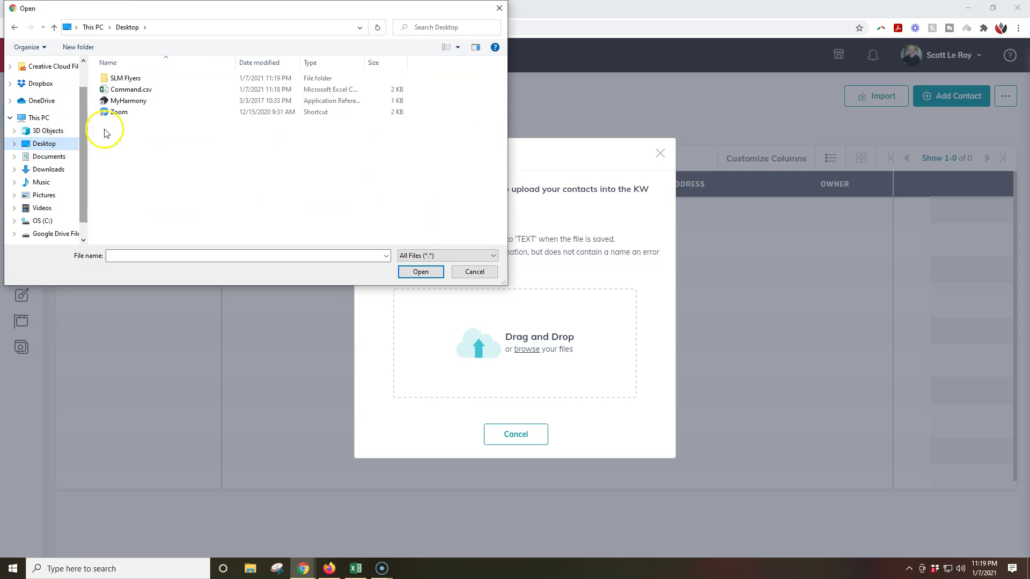
pyautogui.click(143, 94)
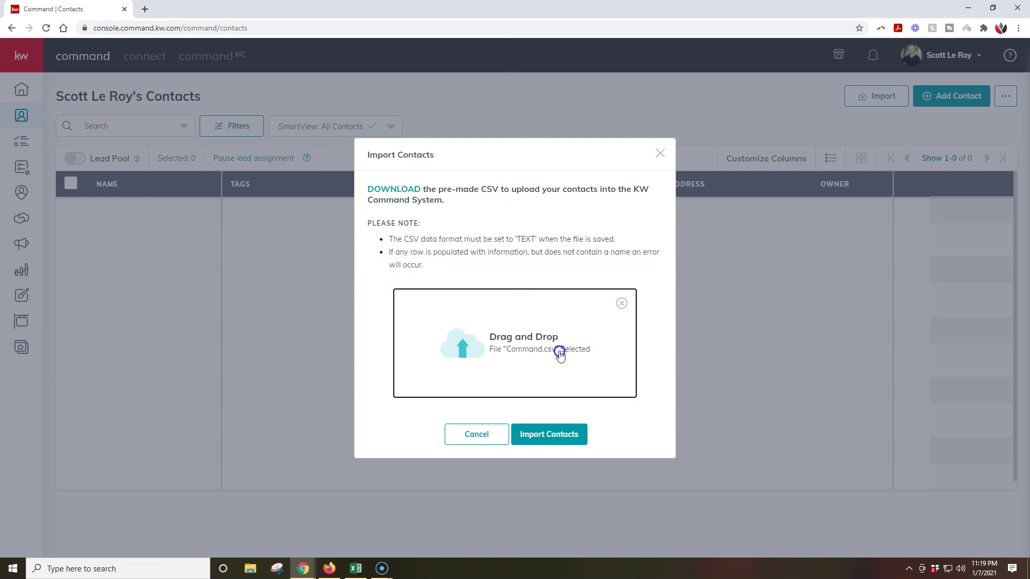
pyautogui.click(558, 435)
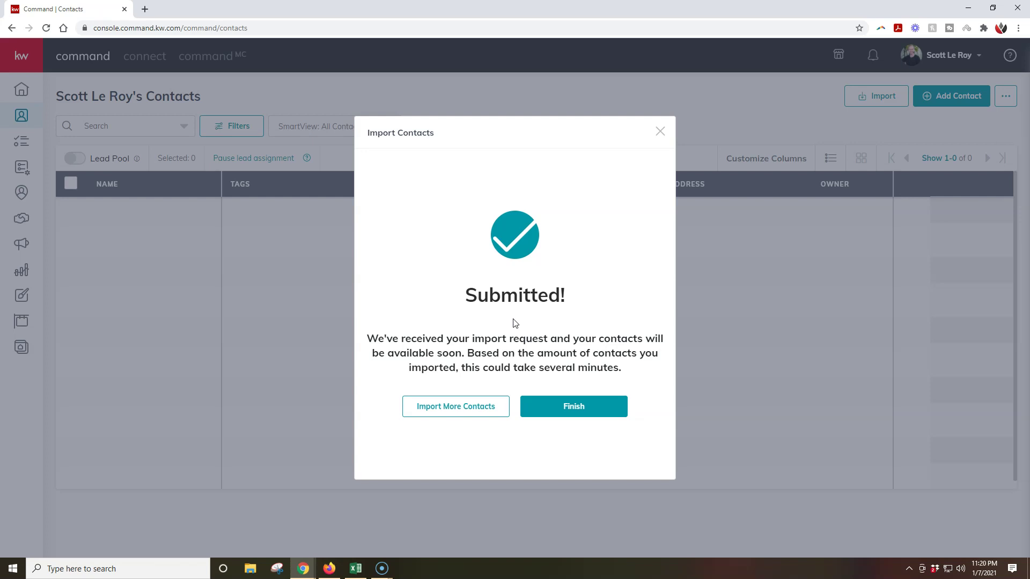
pyautogui.click(585, 410)
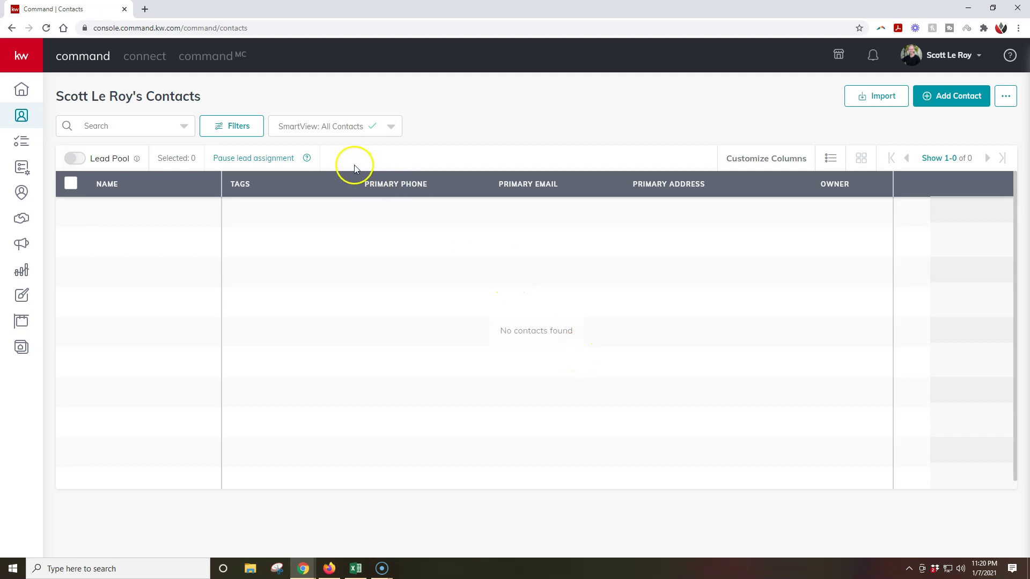
# - Reload the contacts page and get the failed-import CSV from the notifications
pyautogui.click(47, 29)
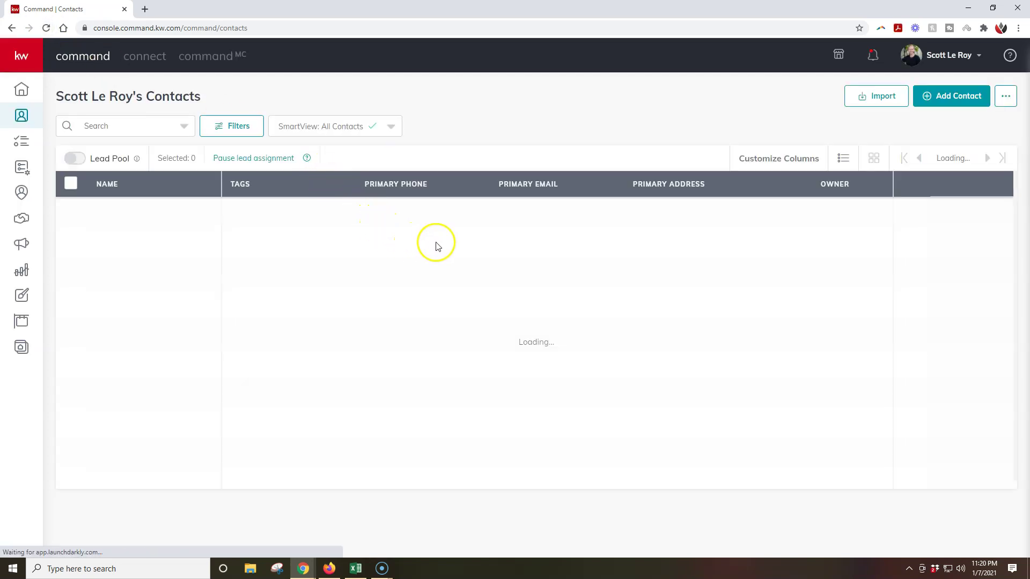
pyautogui.click(874, 59)
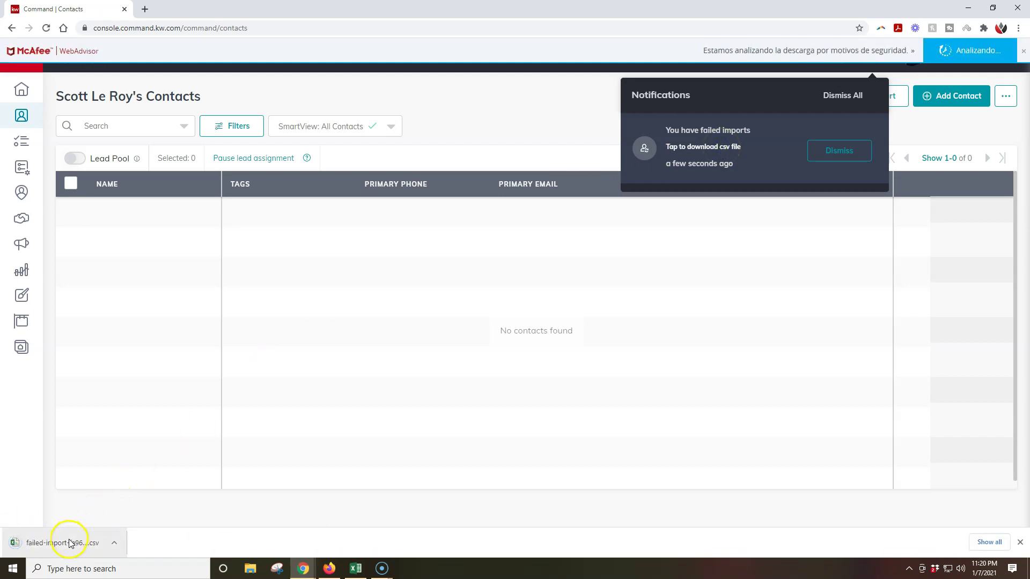
pyautogui.click(70, 544)
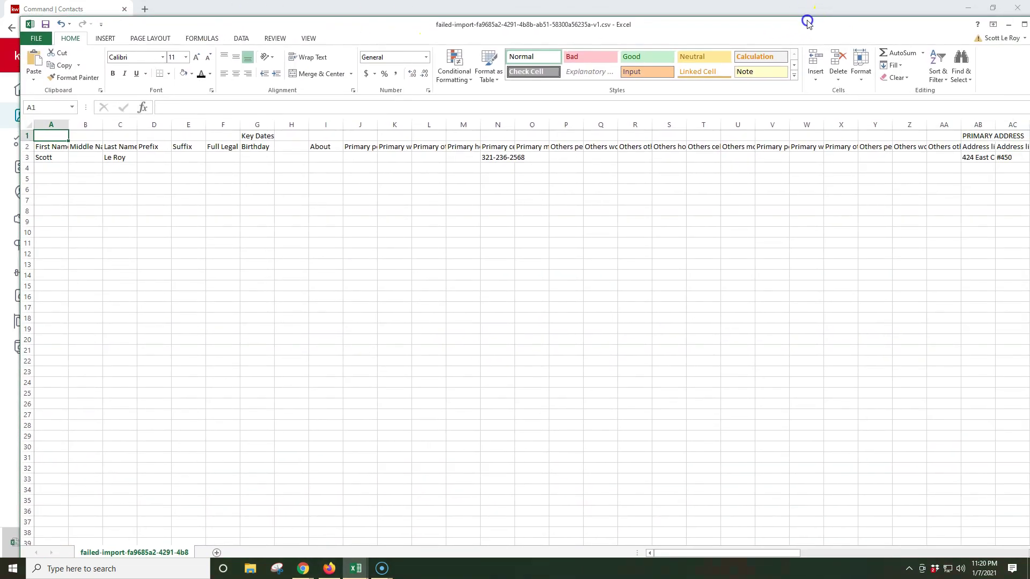
pyautogui.click(1023, 24)
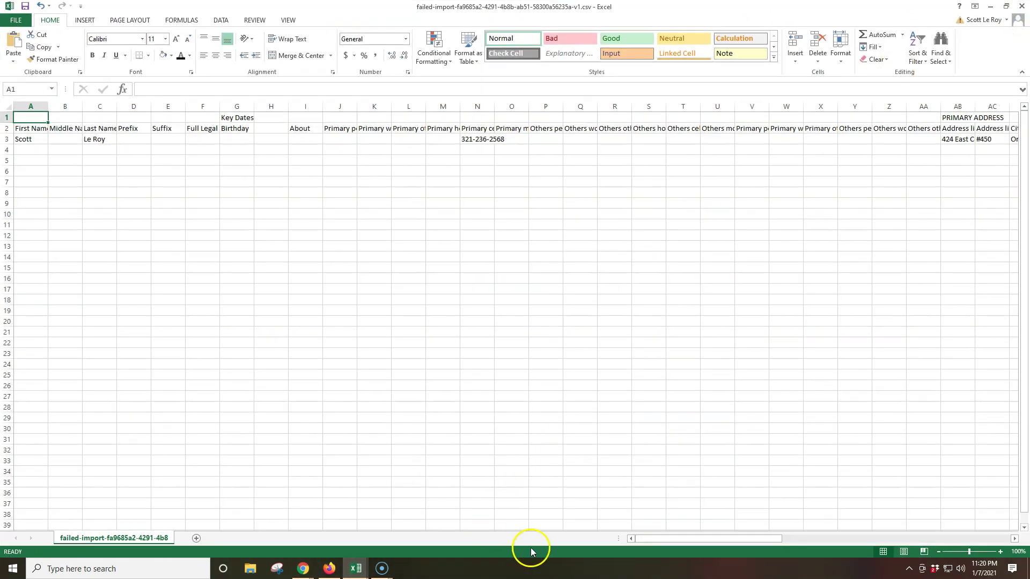
pyautogui.moveTo(668, 540); pyautogui.dragTo(938, 522)
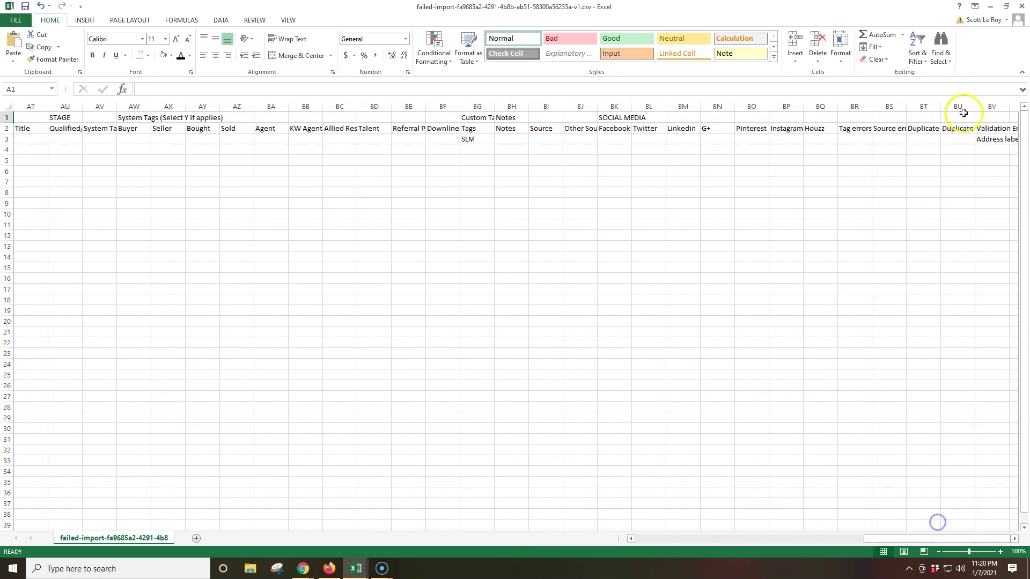
pyautogui.click(1006, 106)
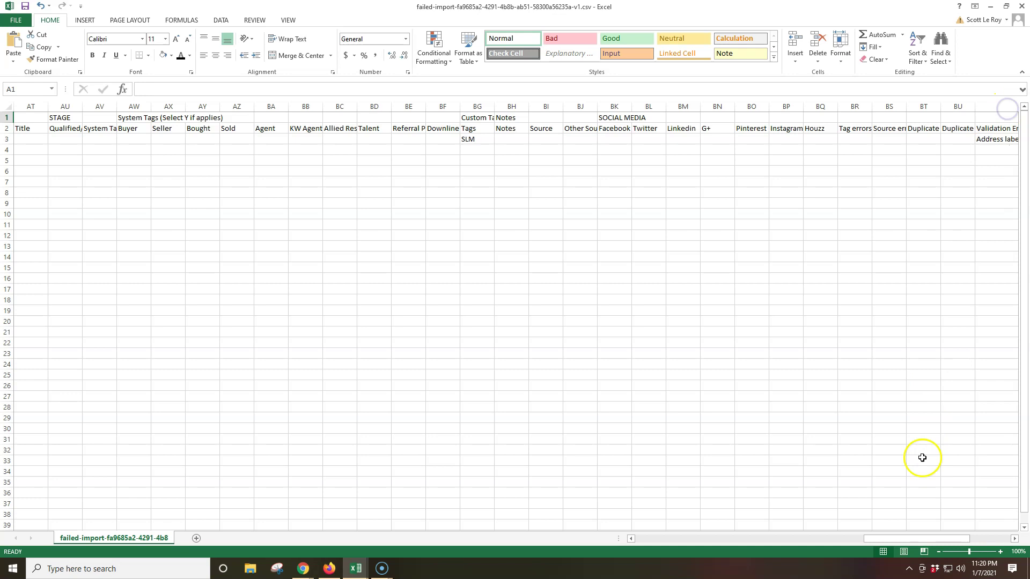
pyautogui.moveTo(909, 539); pyautogui.dragTo(973, 536)
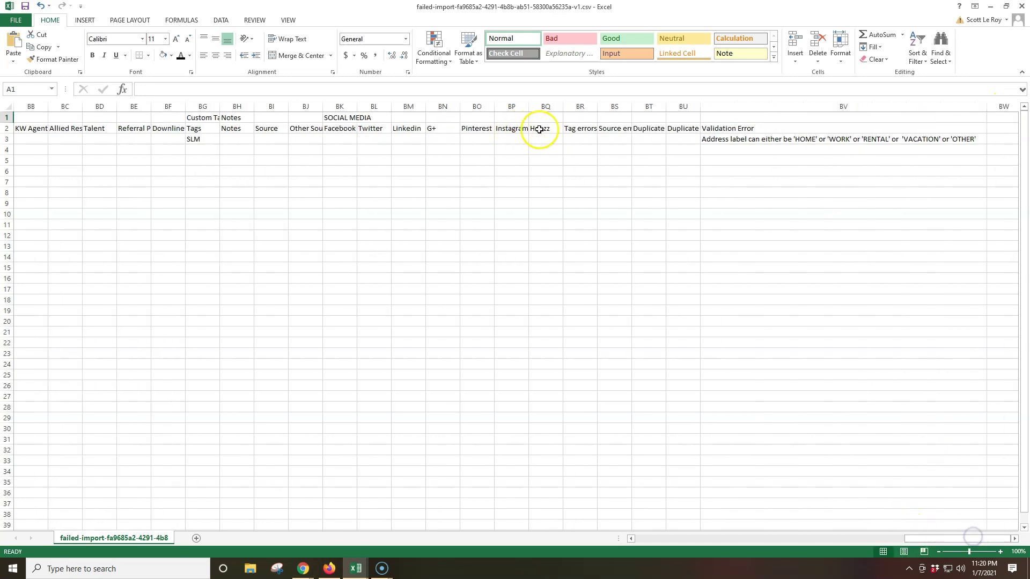
pyautogui.click(613, 129)
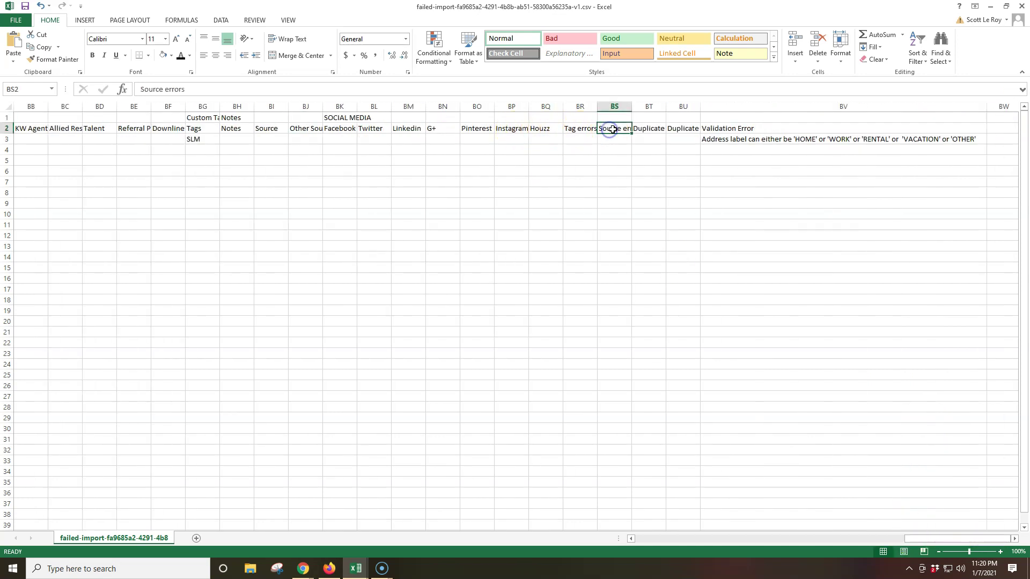
pyautogui.click(646, 129)
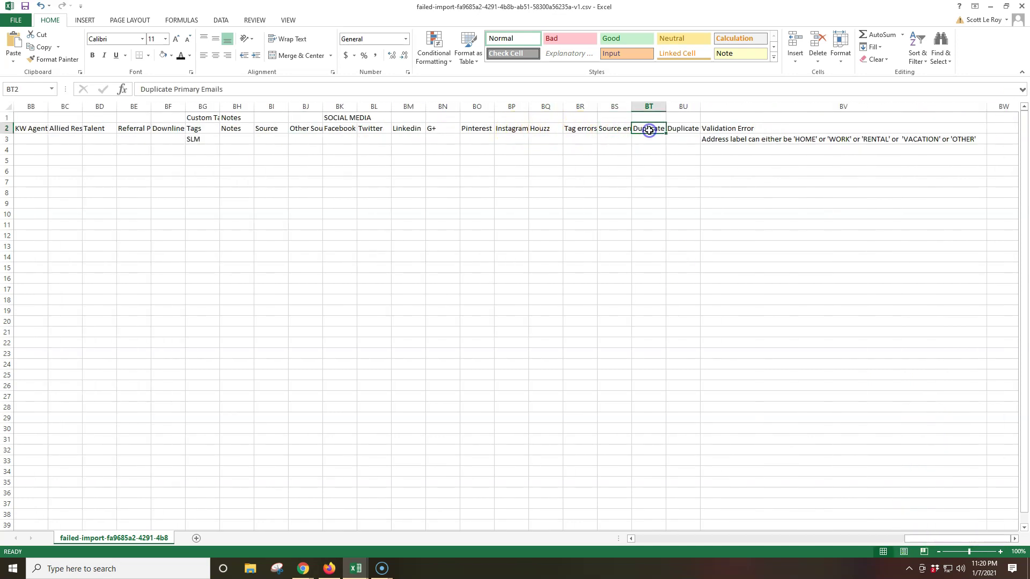
pyautogui.click(677, 130)
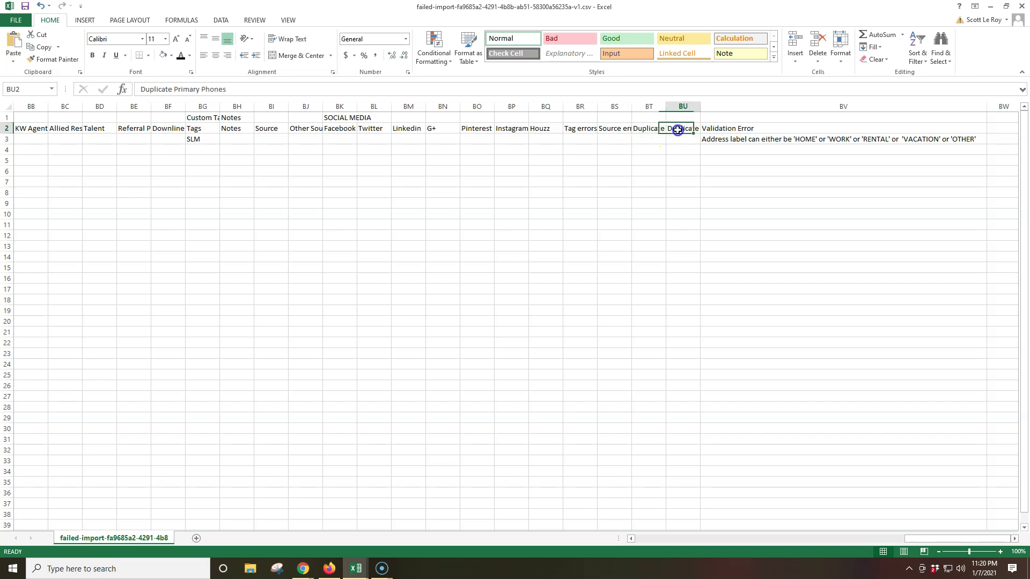
pyautogui.click(727, 129)
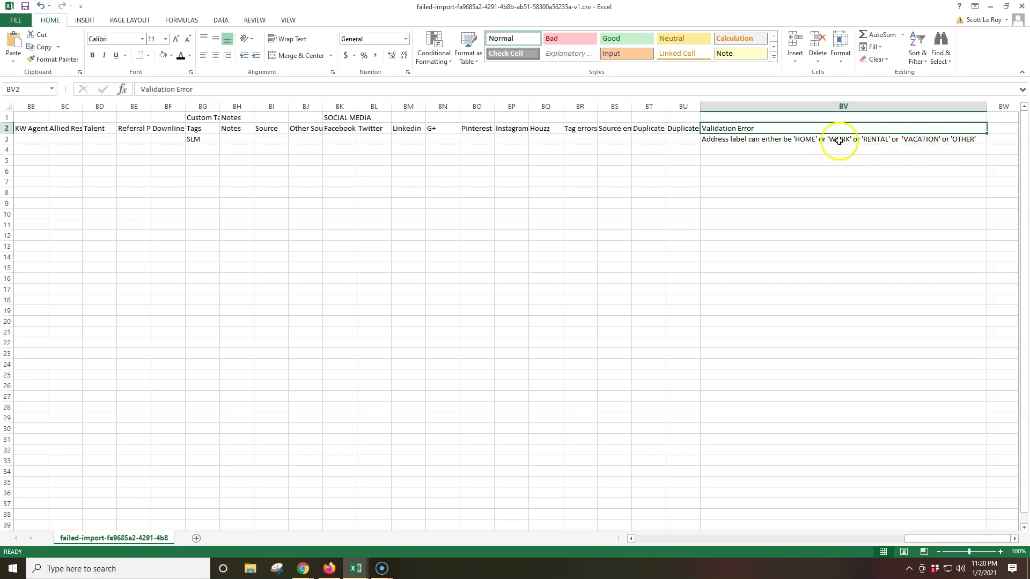
# - Clear the contents of the error columns BR through BV
pyautogui.click(578, 106)
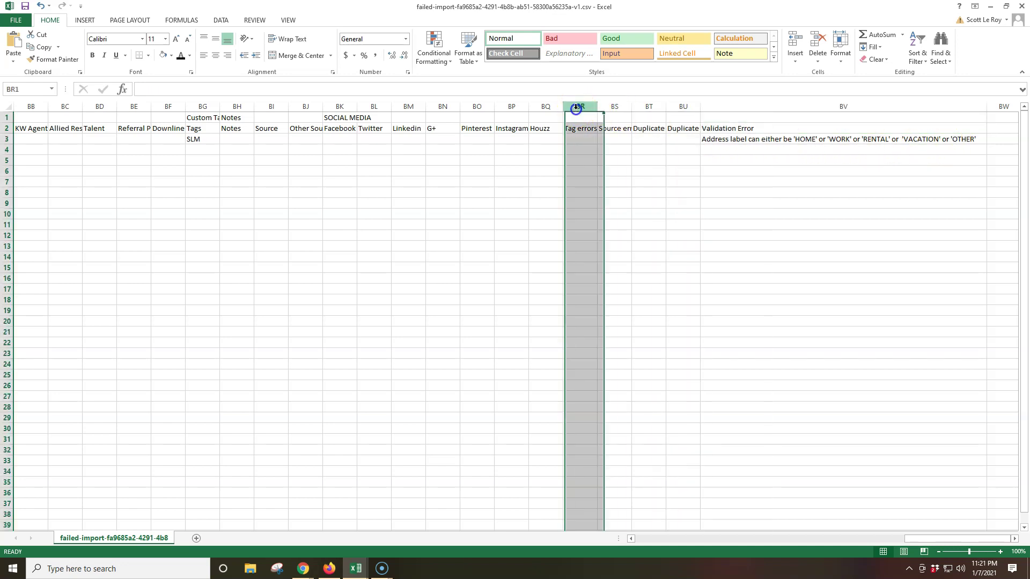
pyautogui.keyDown('shift'); pyautogui.click(776, 106); pyautogui.keyUp('shift')
pyautogui.press('Delete')
pyautogui.click(496, 201)
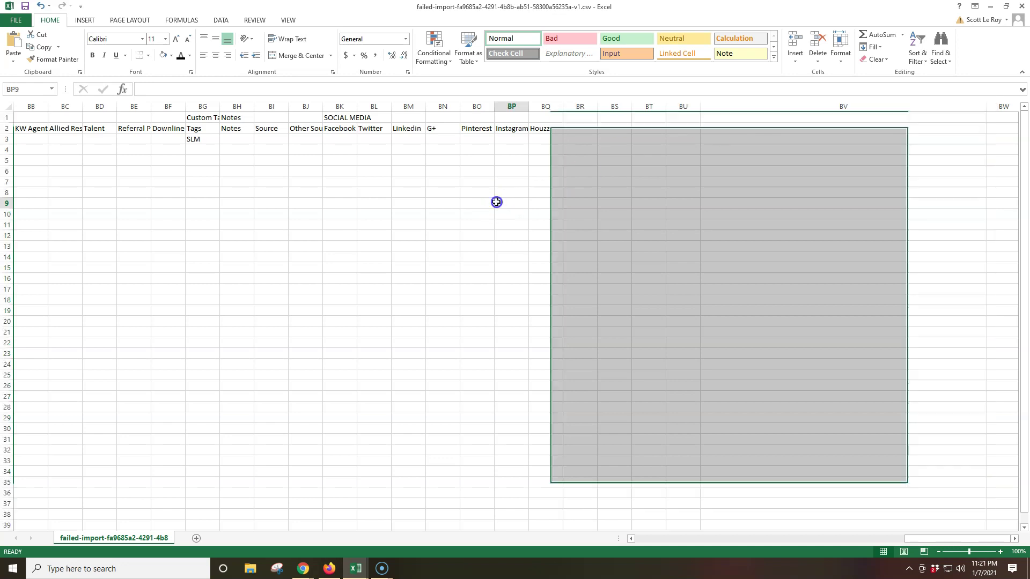
pyautogui.moveTo(923, 540); pyautogui.dragTo(806, 540)
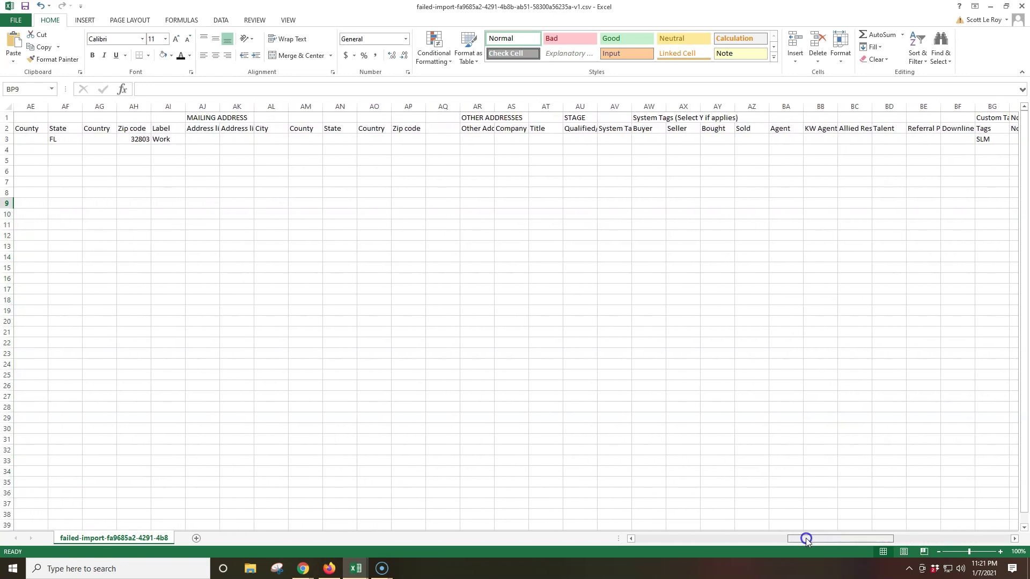
# - Set the AI3 address label to WORK and add a Label heading in AQ2
pyautogui.click(170, 140)
pyautogui.write('WORK')
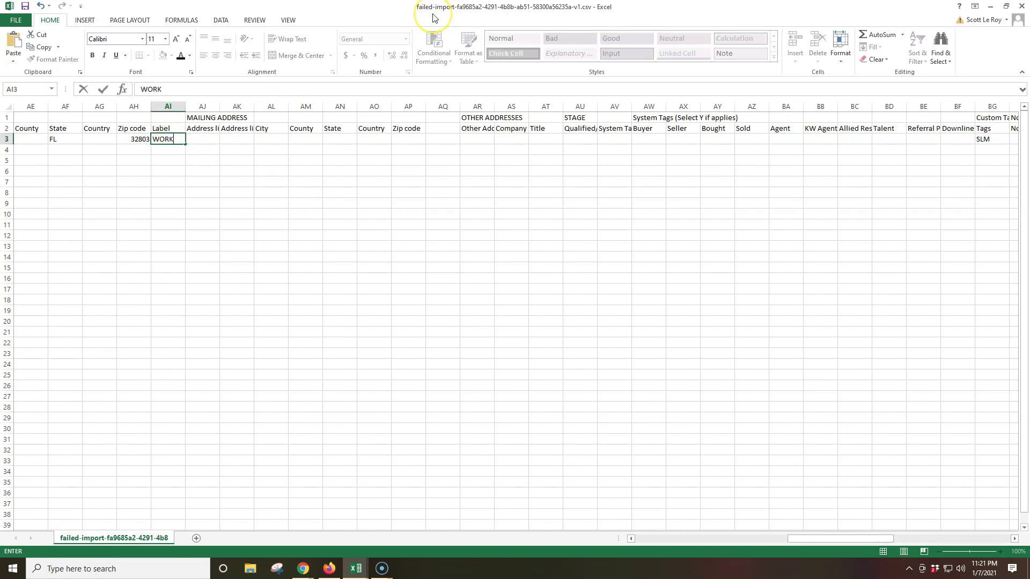
pyautogui.click(437, 130)
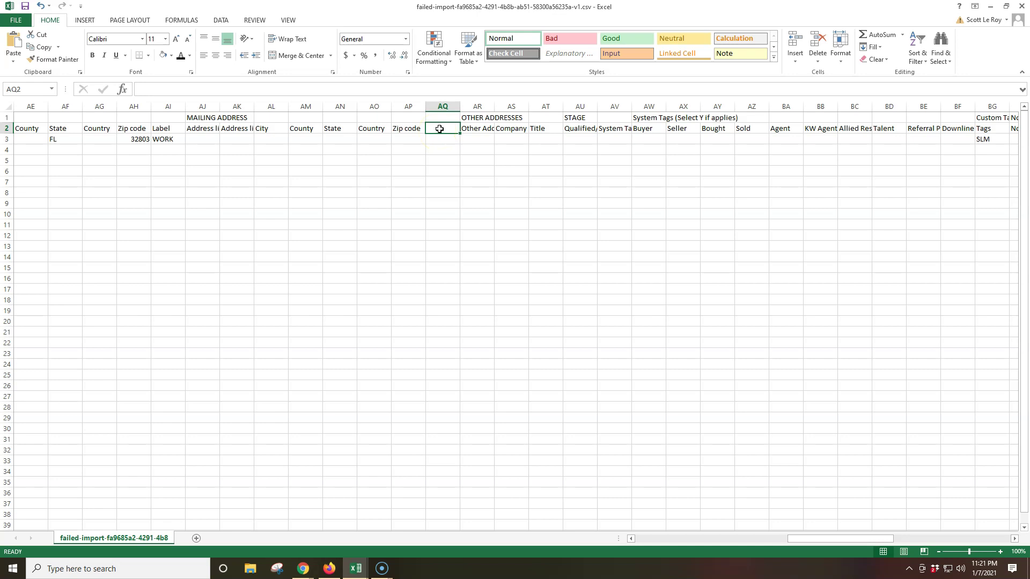
pyautogui.doubleClick(439, 129)
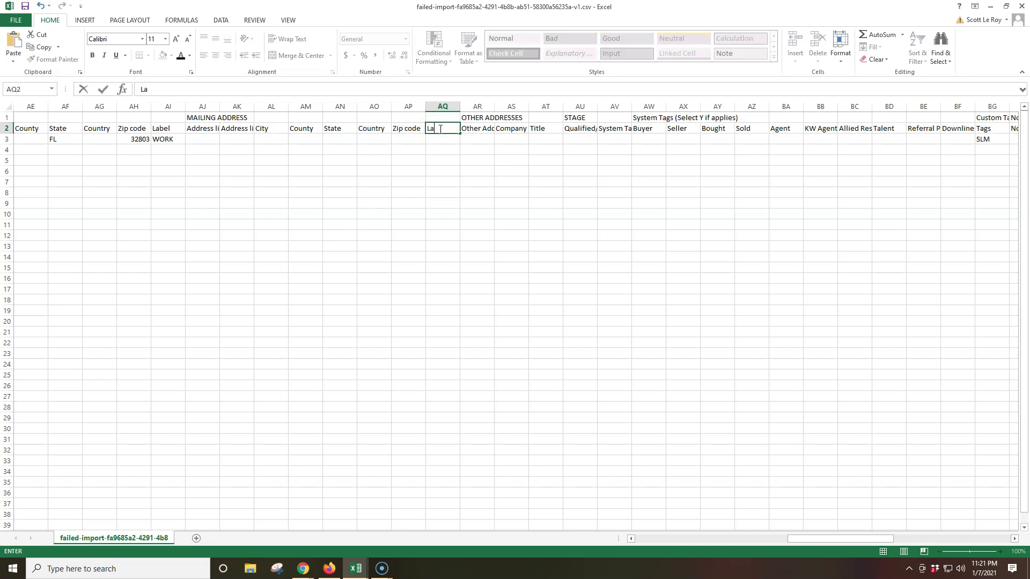
pyautogui.press('Return')
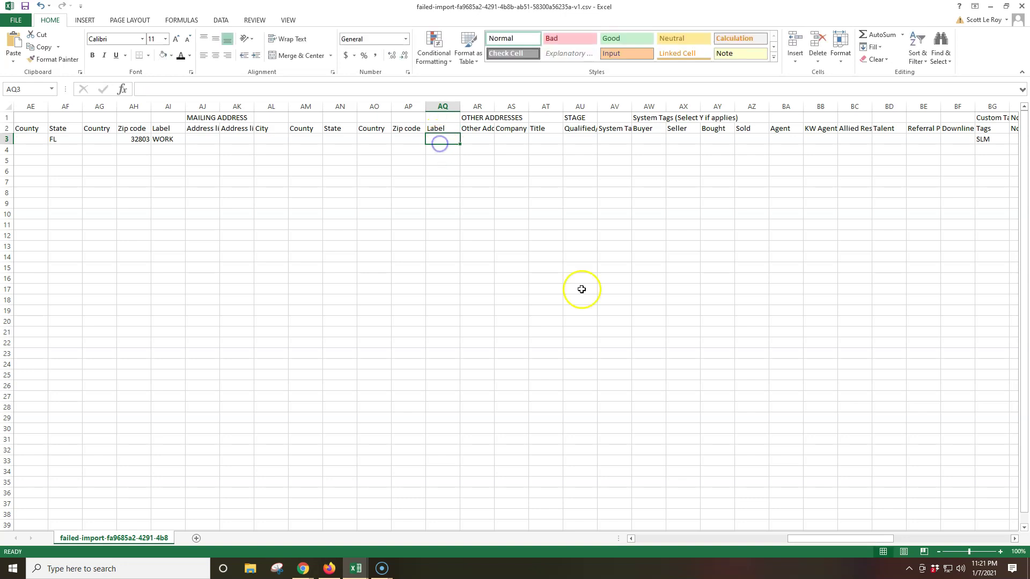
# - Add a Home Anniversary heading in H2 and save the sheet as CSV
pyautogui.moveTo(825, 549); pyautogui.dragTo(671, 550)
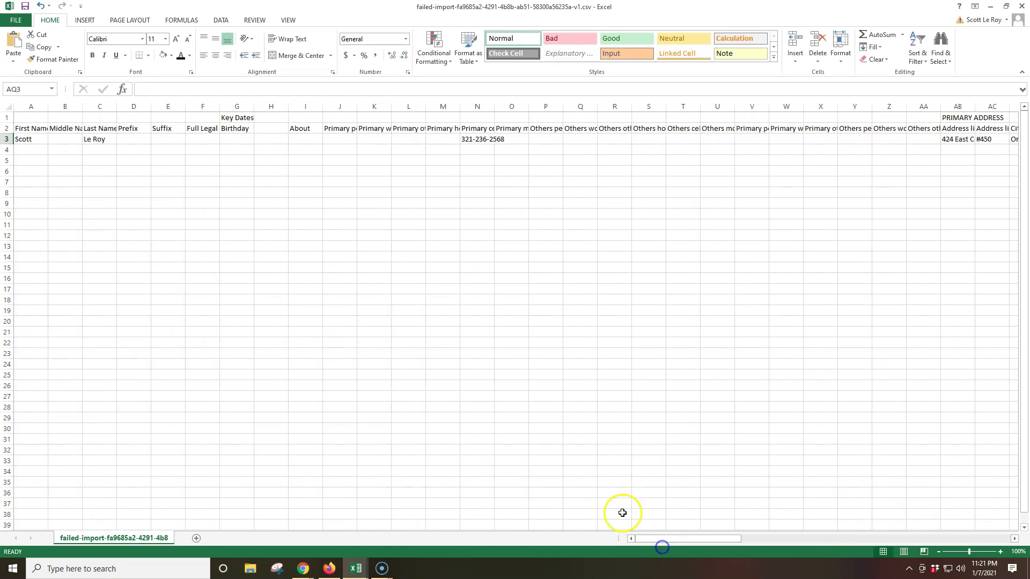
pyautogui.click(274, 132)
pyautogui.write('Ho')
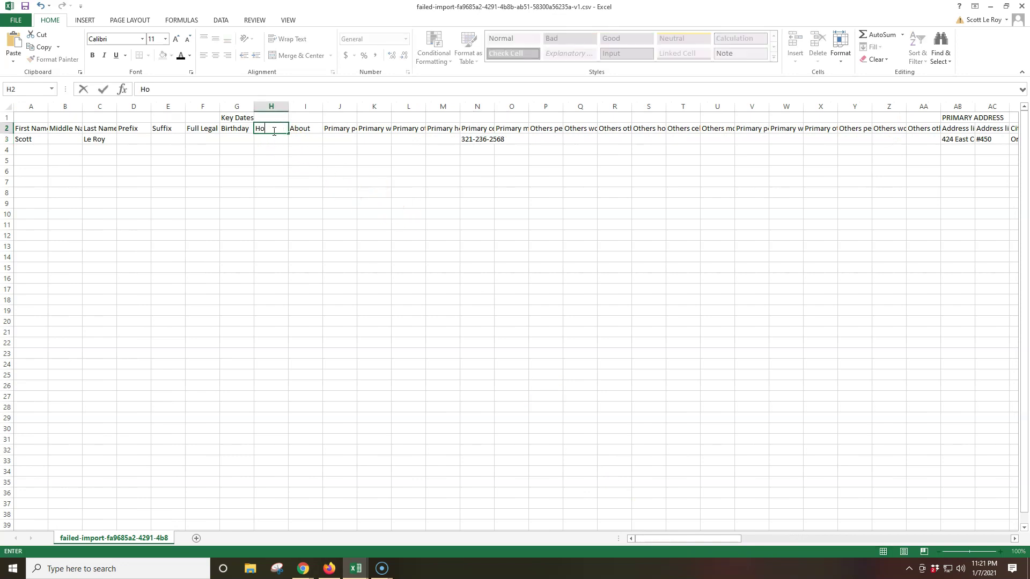
pyautogui.write('me Anniversary')
pyautogui.press('Return')
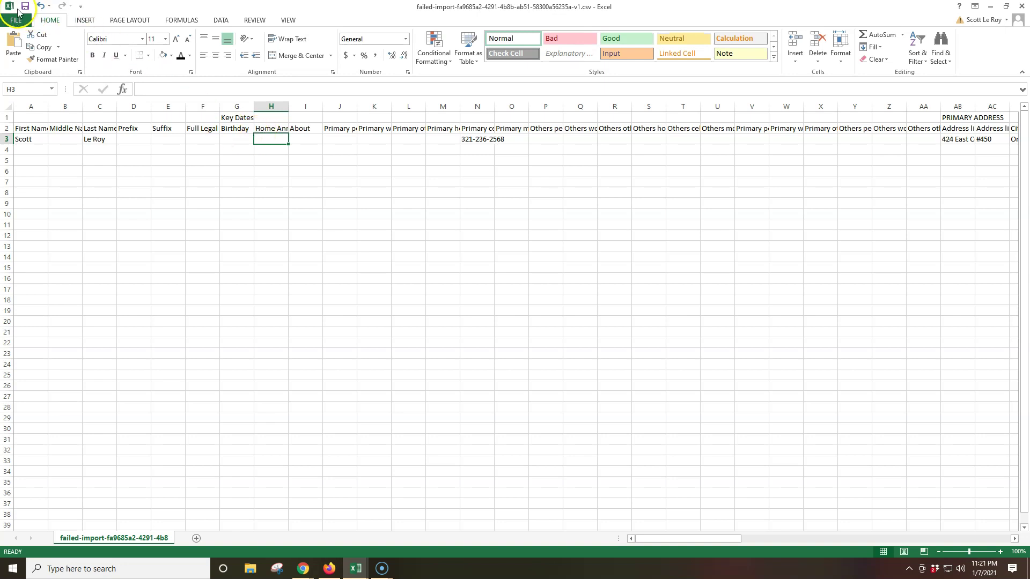
pyautogui.click(25, 6)
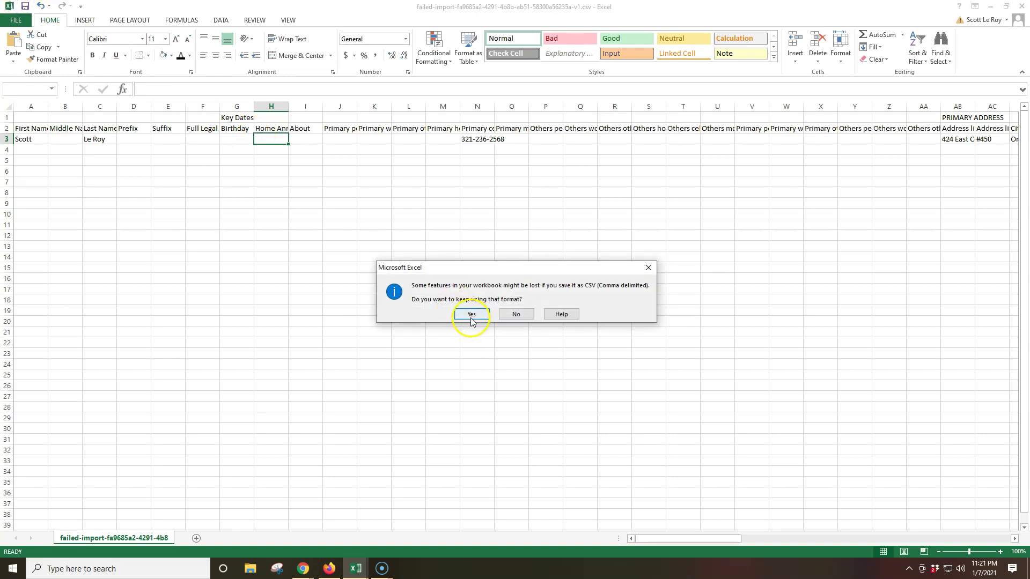
pyautogui.click(471, 317)
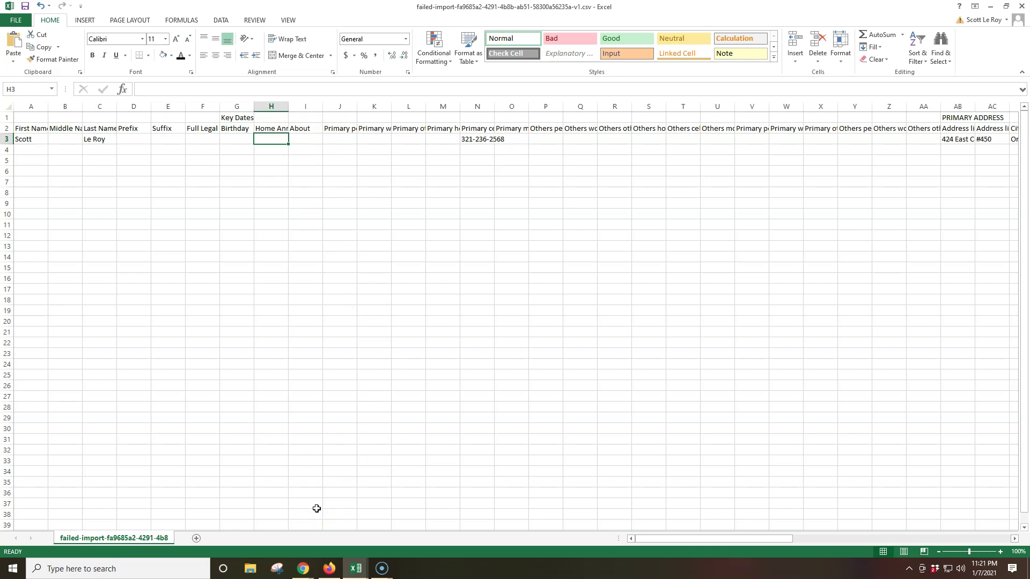
# - Return to KW Command and dismiss all notifications
pyautogui.moveTo(304, 567)
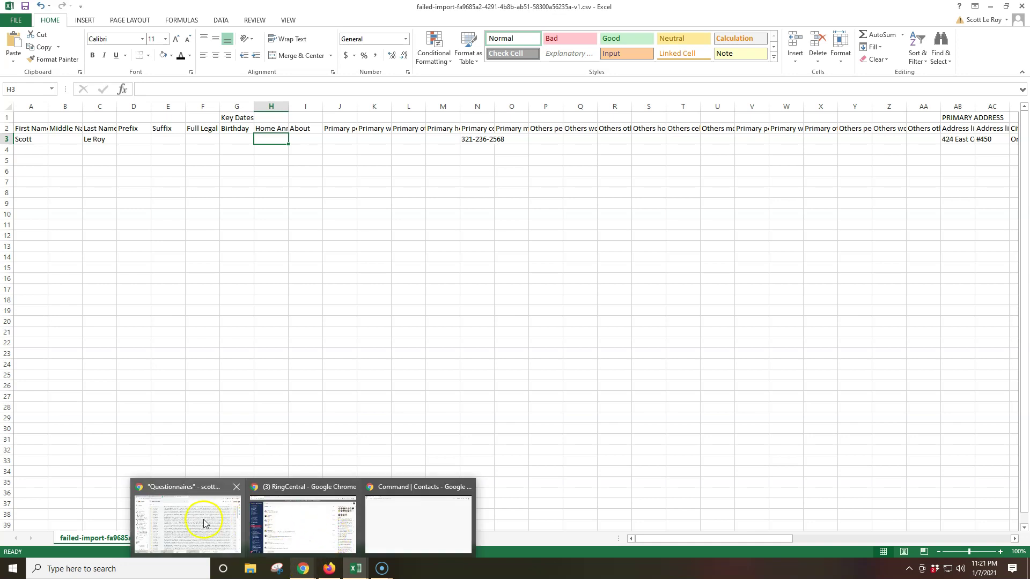
pyautogui.click(387, 517)
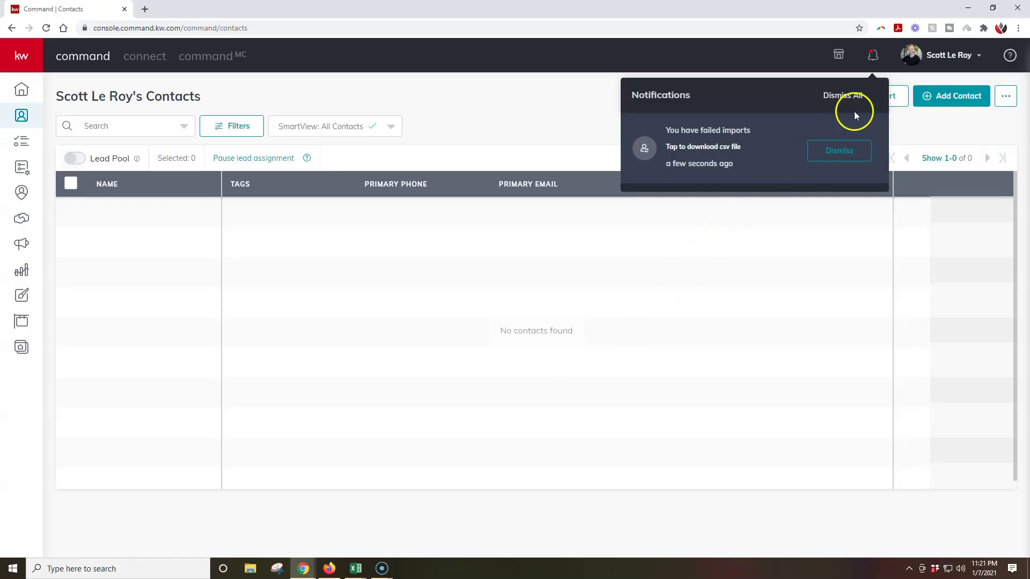
pyautogui.click(845, 96)
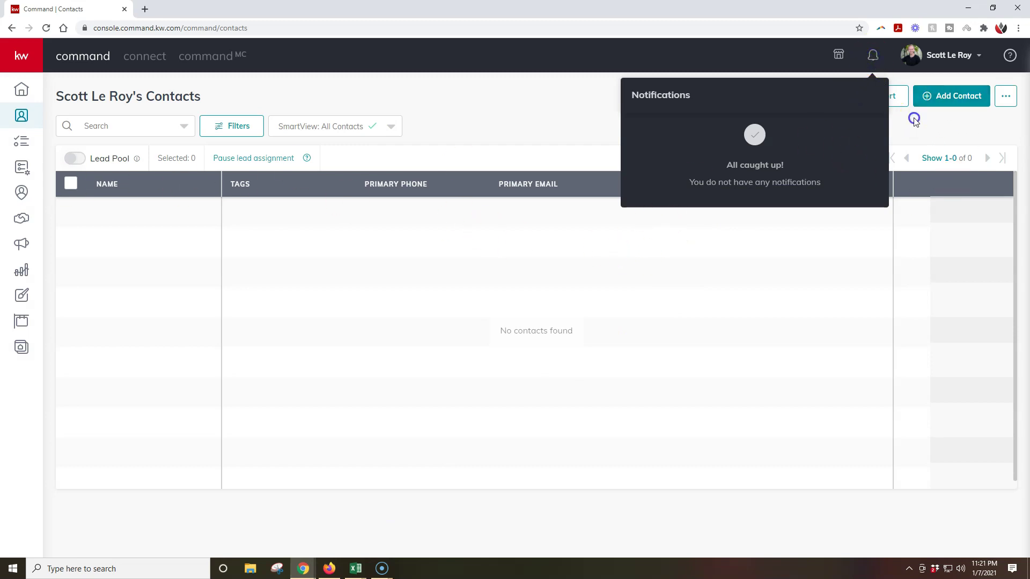
# - Import the corrected failed-import CSV from the Downloads folder
pyautogui.click(903, 101)
pyautogui.click(554, 346)
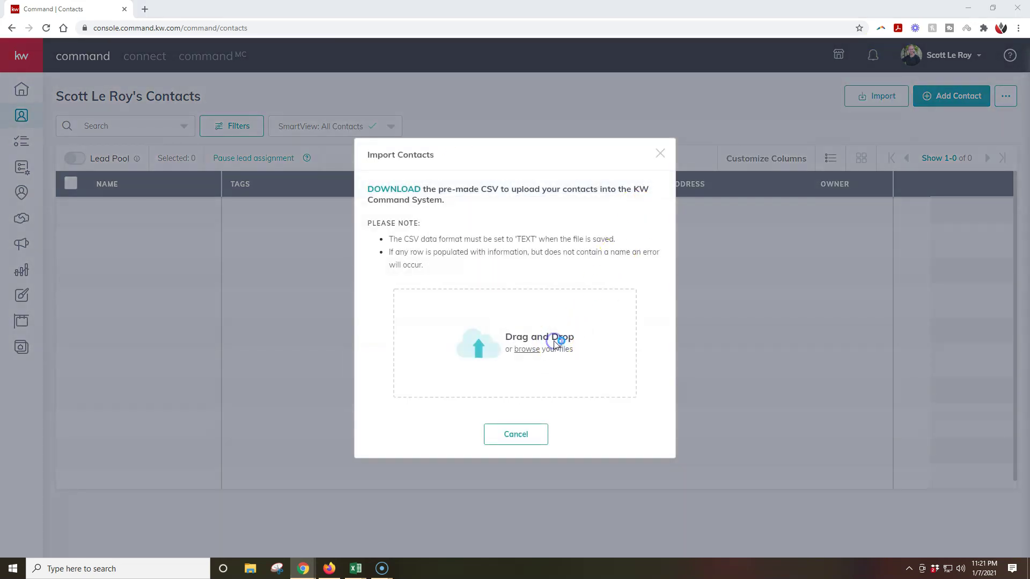
pyautogui.click(47, 169)
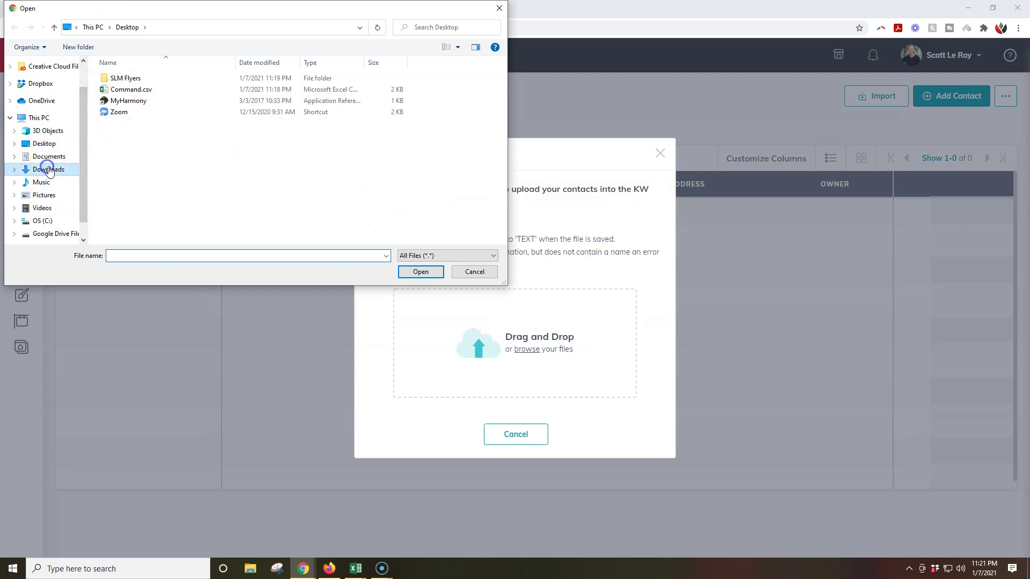
pyautogui.doubleClick(120, 114)
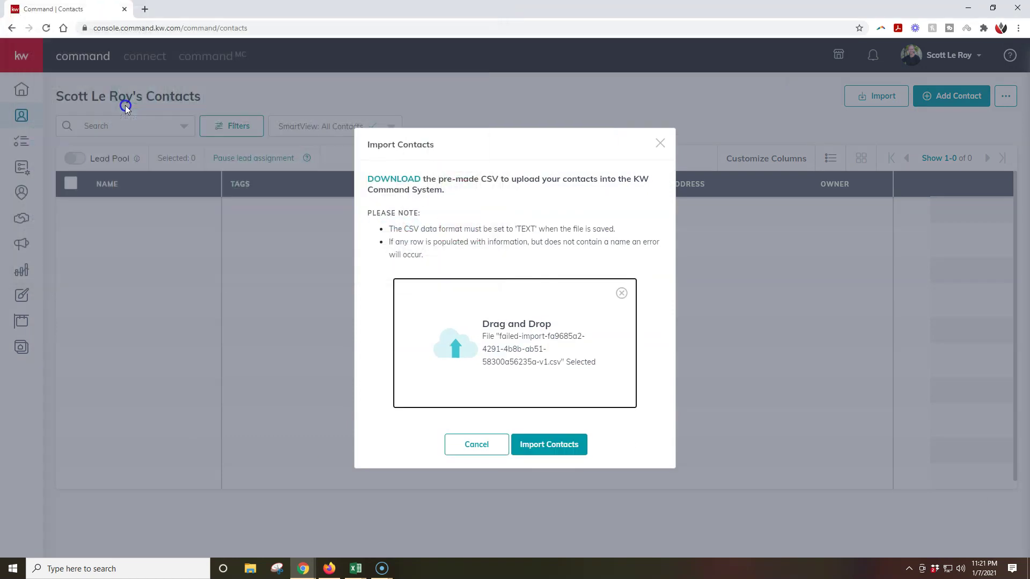
pyautogui.click(564, 444)
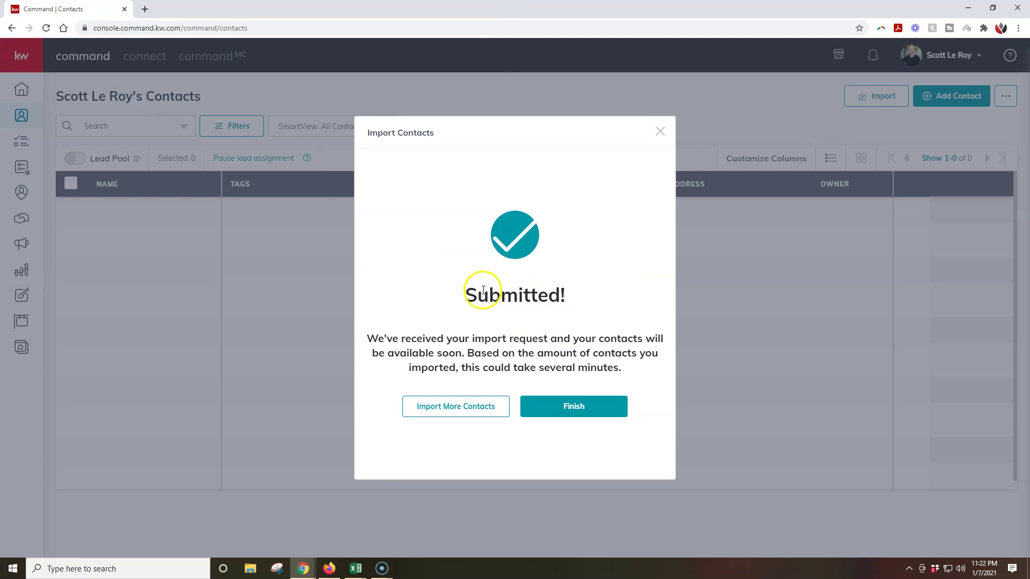
# - Finish the import so the contacts list shows the new SLM-tagged contact
pyautogui.click(573, 410)
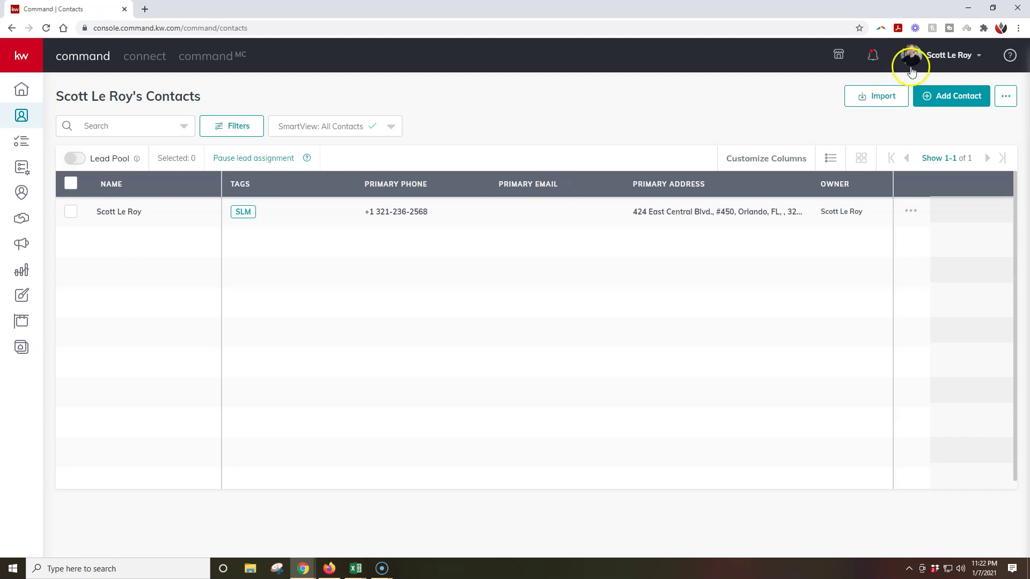
pyautogui.click(873, 56)
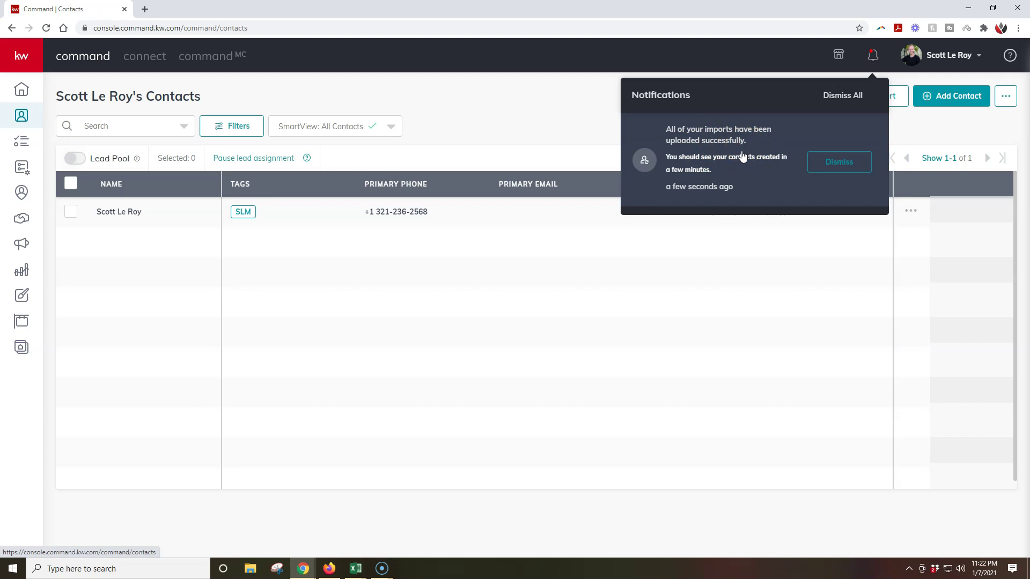
pyautogui.click(747, 177)
pyautogui.click(561, 127)
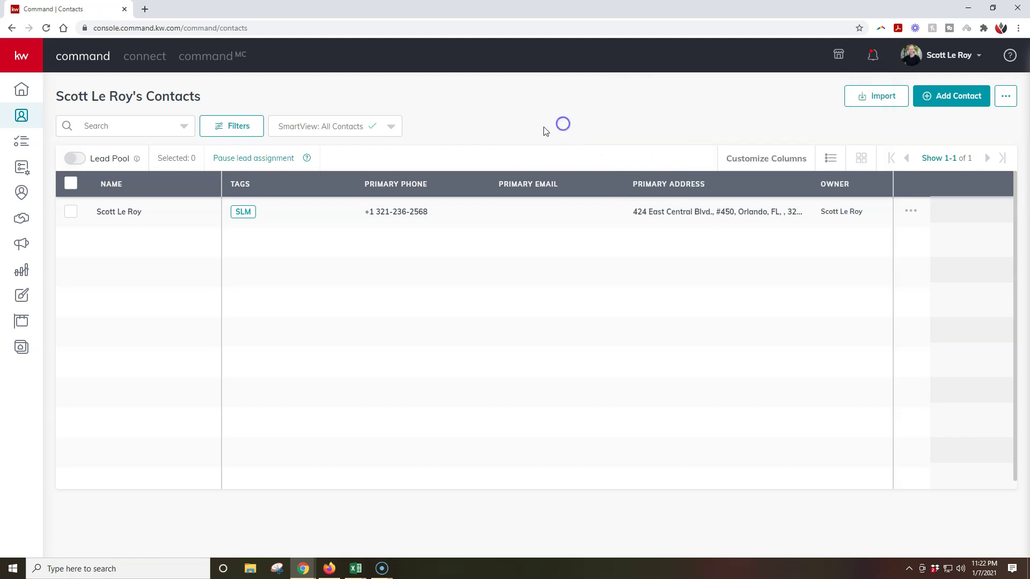